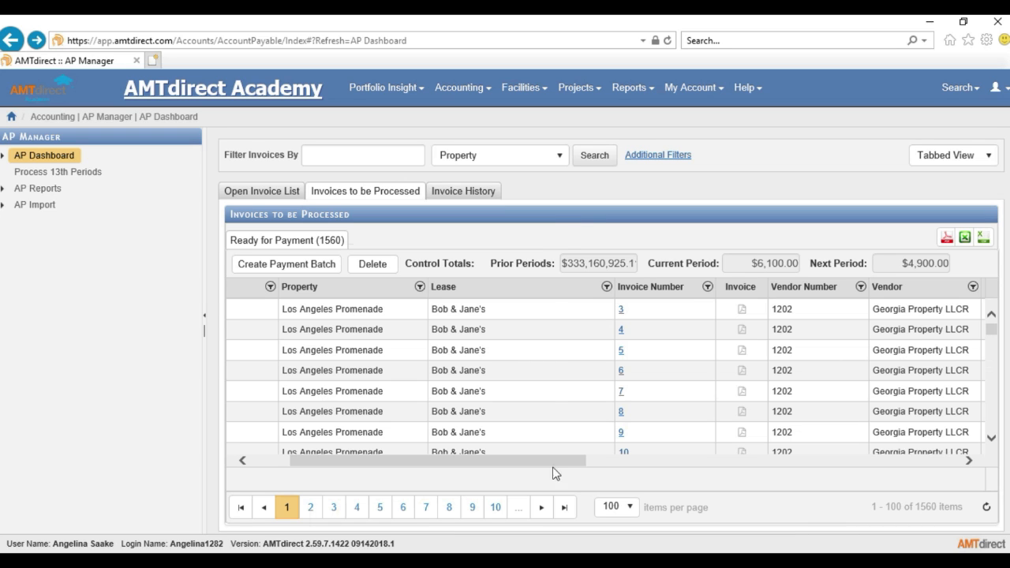
Filter the invoices ready for payment to those whose period is equal to 10/2018
{"action": "left_click_drag", "start_coordinate": [565, 461], "coordinate": [576, 534]}
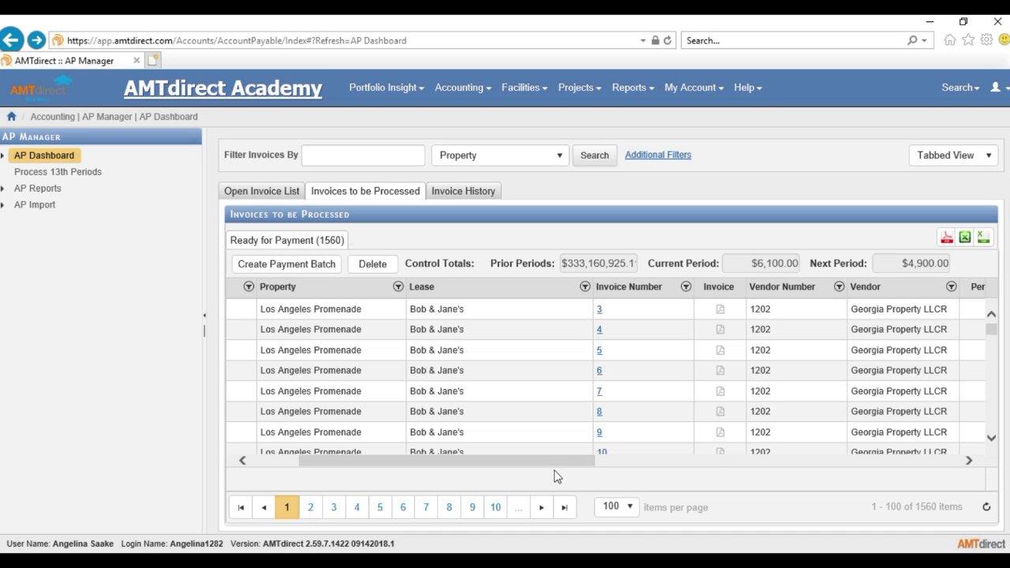
{"action": "left_click_drag", "start_coordinate": [567, 462], "coordinate": [684, 487]}
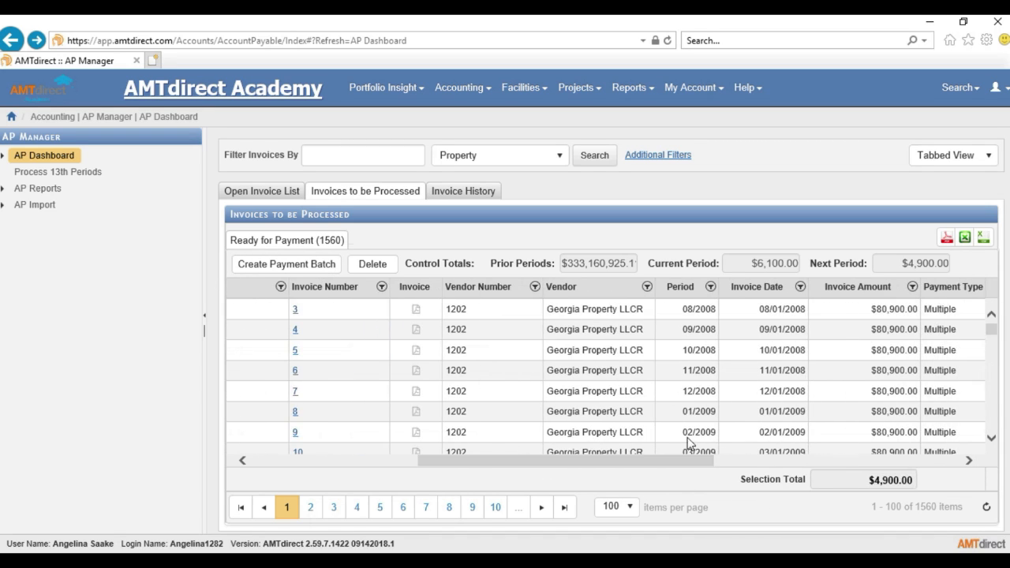
{"action": "left_click", "coordinate": [710, 287]}
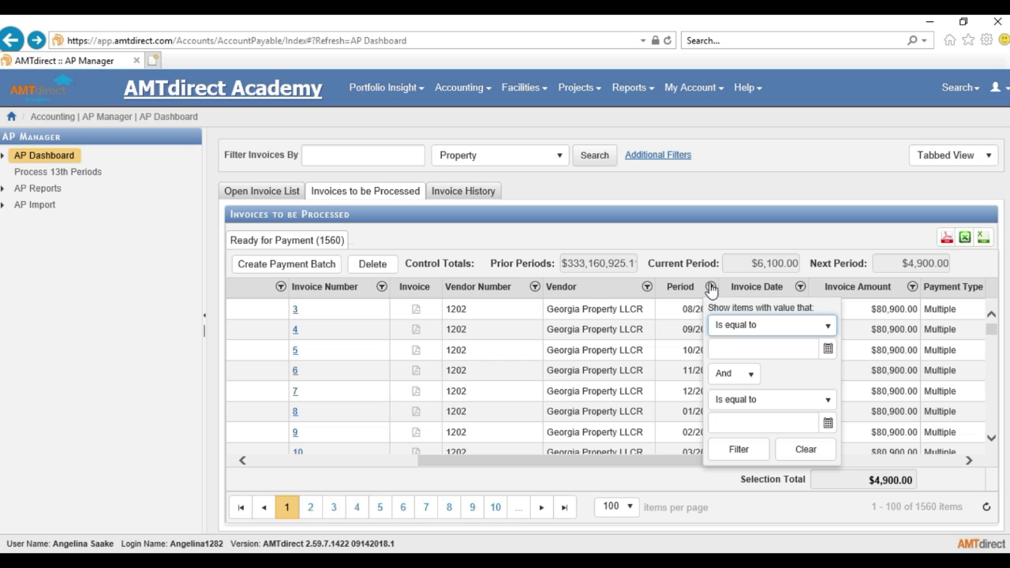
{"action": "left_click", "coordinate": [828, 348]}
{"action": "left_click", "coordinate": [765, 487]}
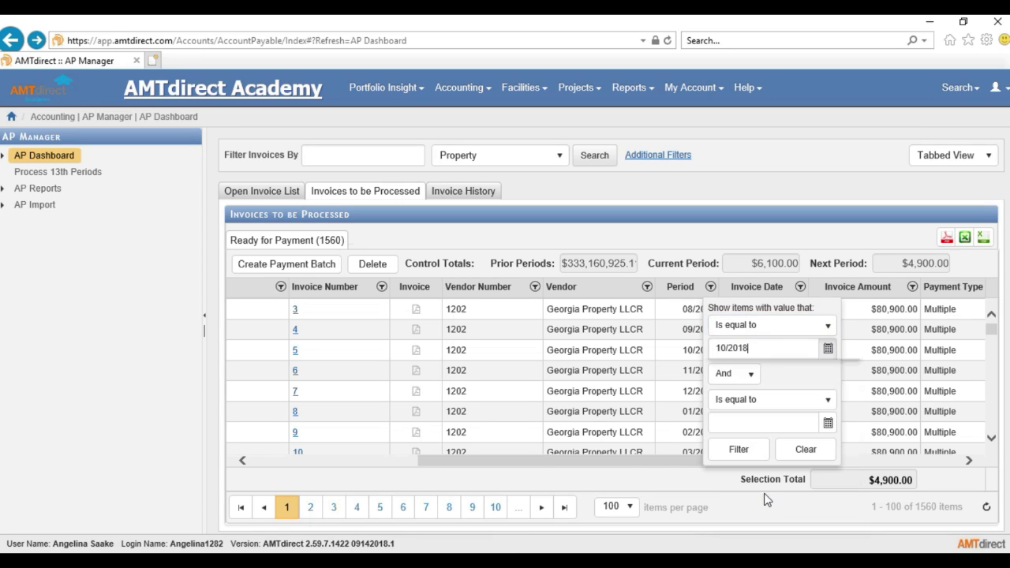
{"action": "left_click", "coordinate": [738, 450]}
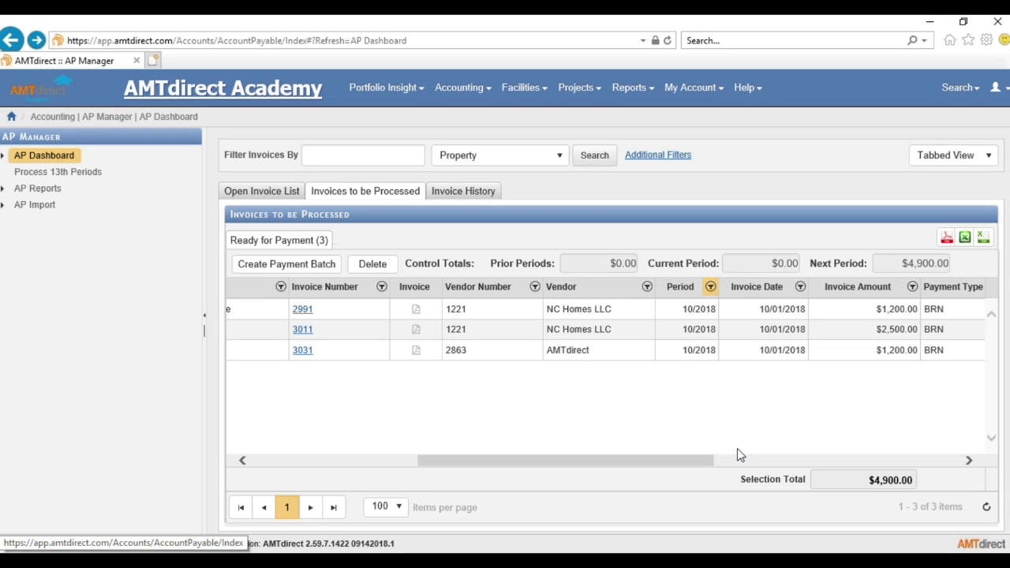
Select all the filtered invoices and bring their selection total into view
{"action": "left_click_drag", "start_coordinate": [672, 463], "coordinate": [405, 457]}
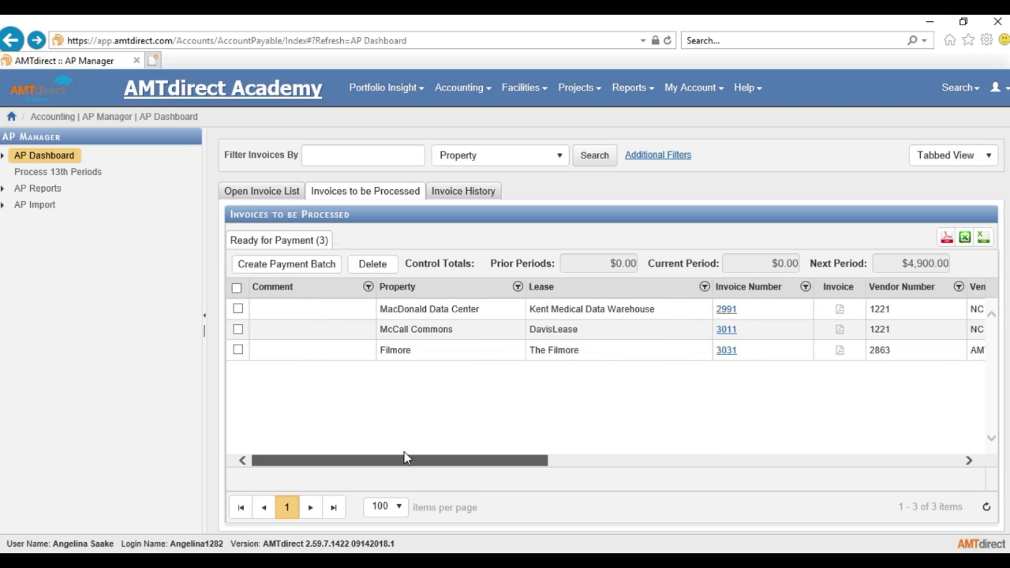
{"action": "left_click", "coordinate": [236, 289]}
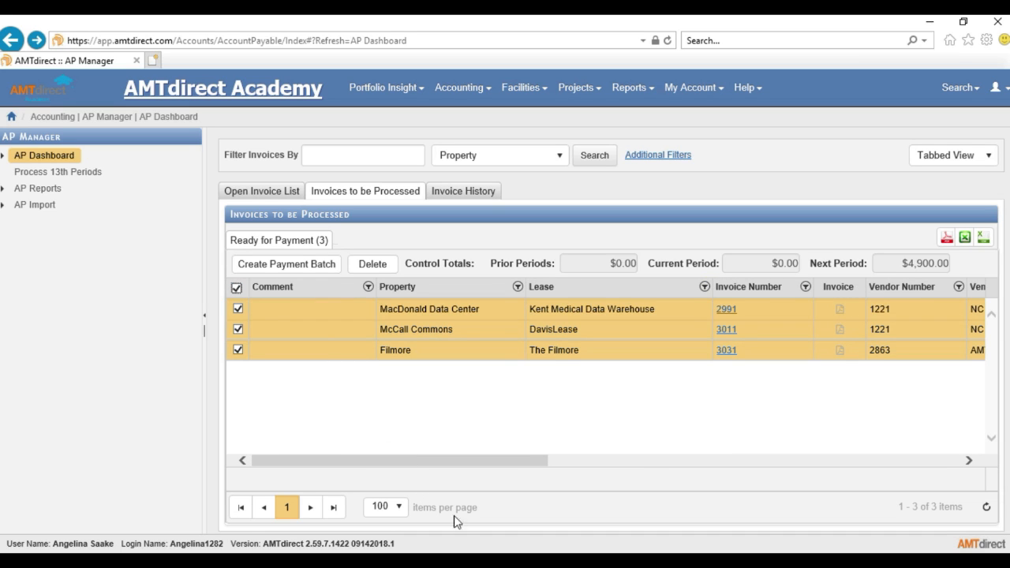
{"action": "left_click_drag", "start_coordinate": [528, 460], "coordinate": [706, 443]}
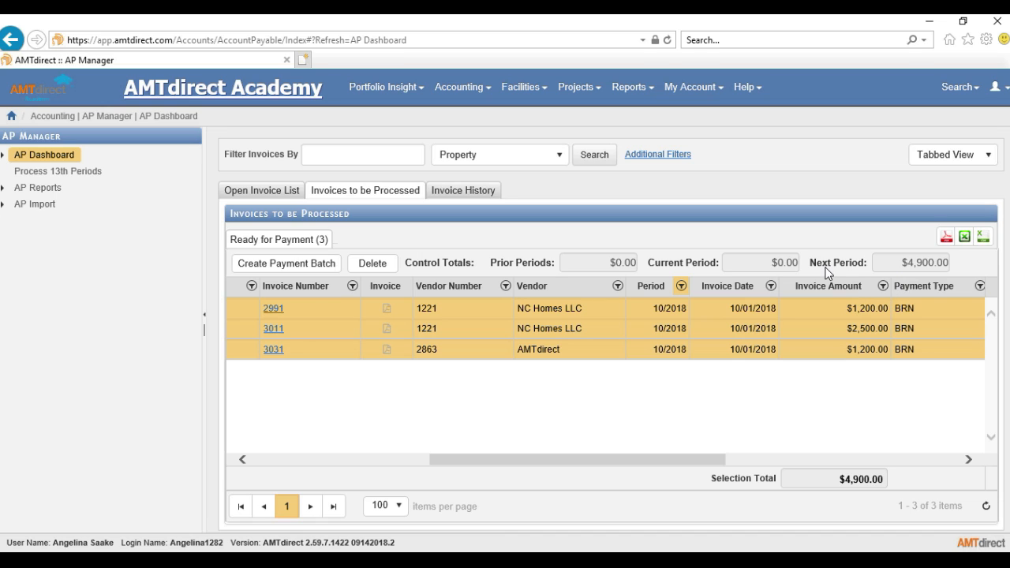
Generate the Ready for Payment report as a PDF, review it enlarged, and close it
{"action": "left_click", "coordinate": [945, 241]}
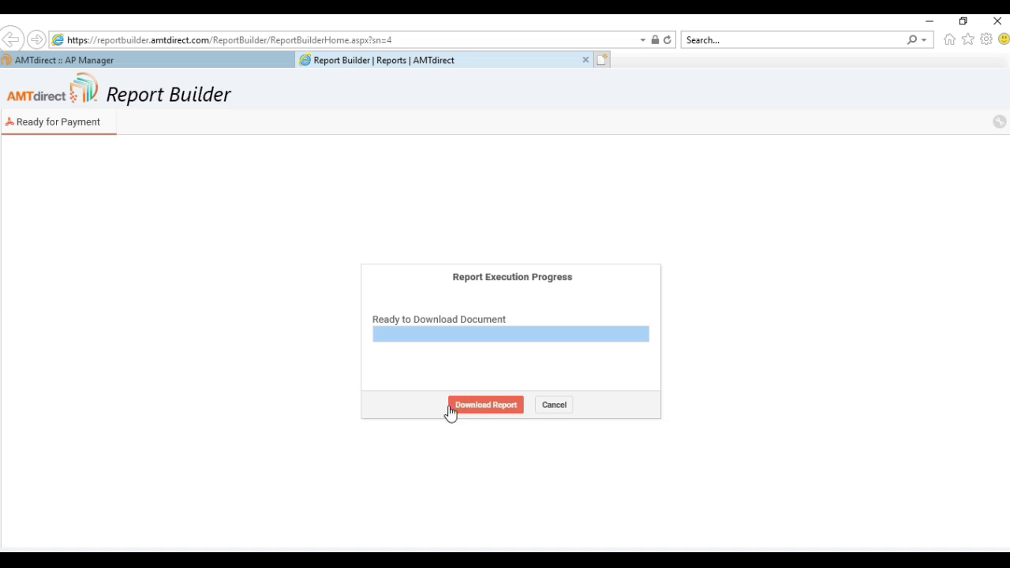
{"action": "left_click", "coordinate": [492, 411]}
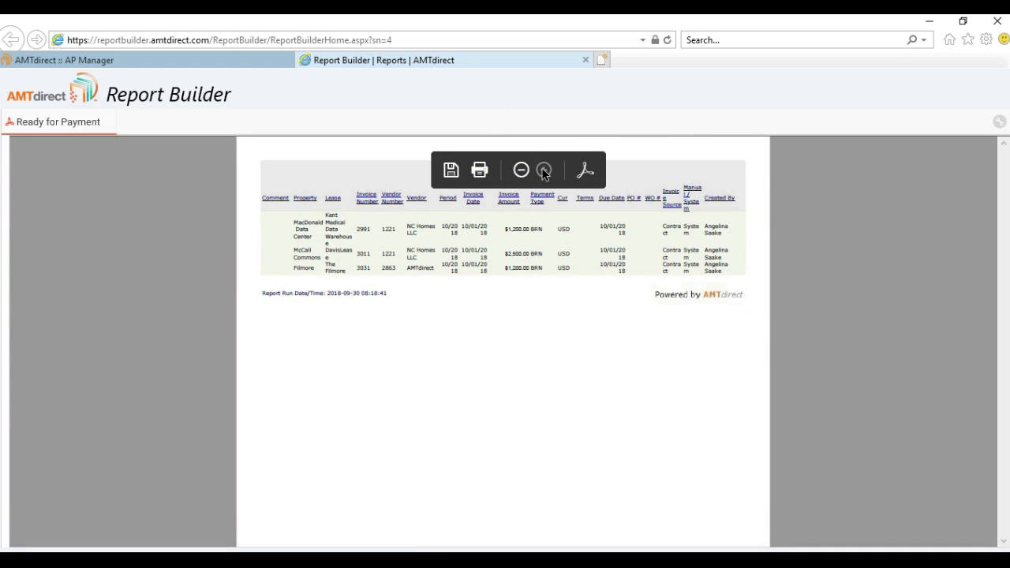
{"action": "left_click", "coordinate": [544, 170]}
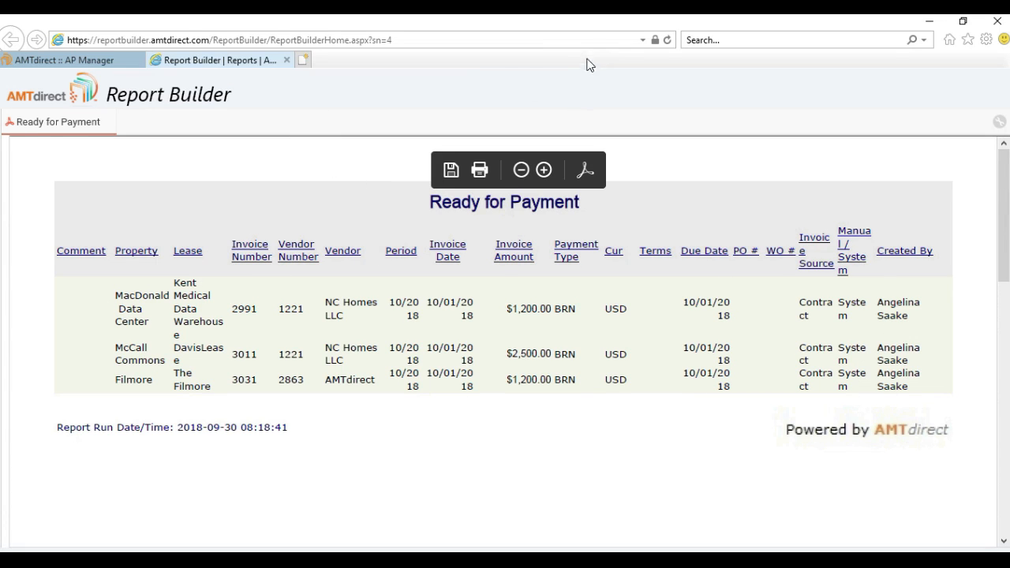
{"action": "left_click", "coordinate": [286, 60]}
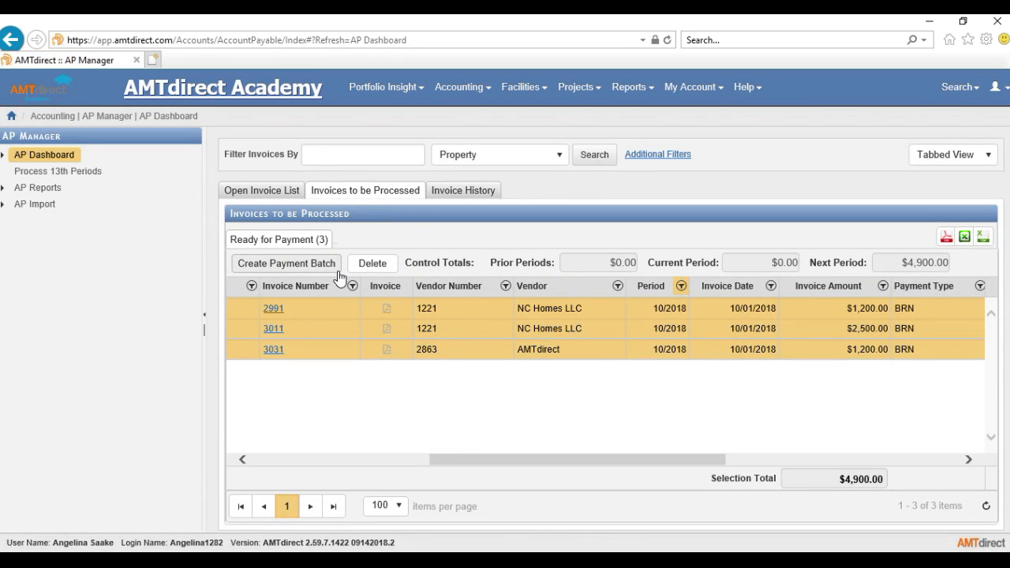
Start a payment batch for the selected invoices and review its detailed payment report as an enlarged PDF
{"action": "left_click", "coordinate": [292, 265]}
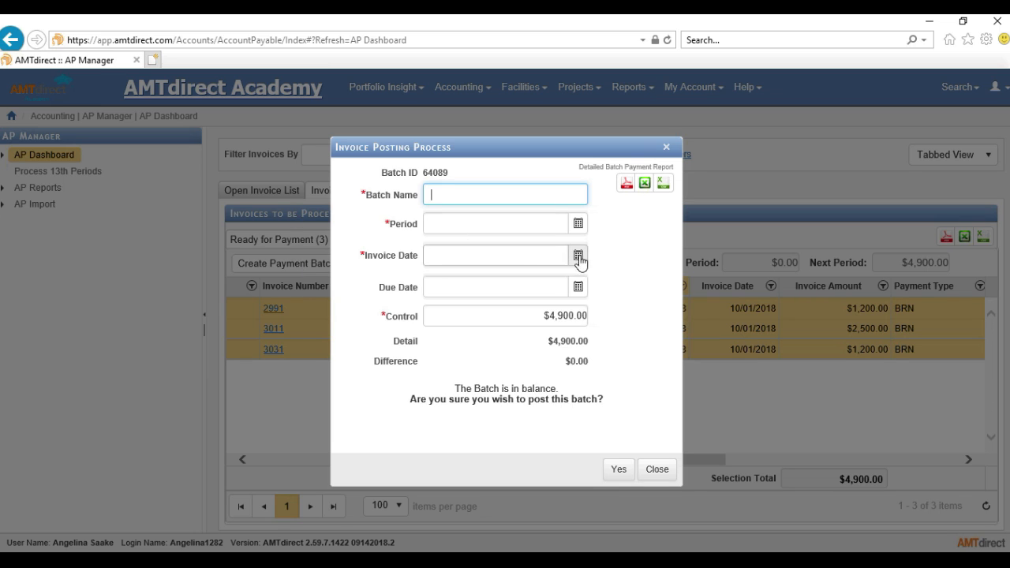
{"action": "left_click", "coordinate": [632, 188]}
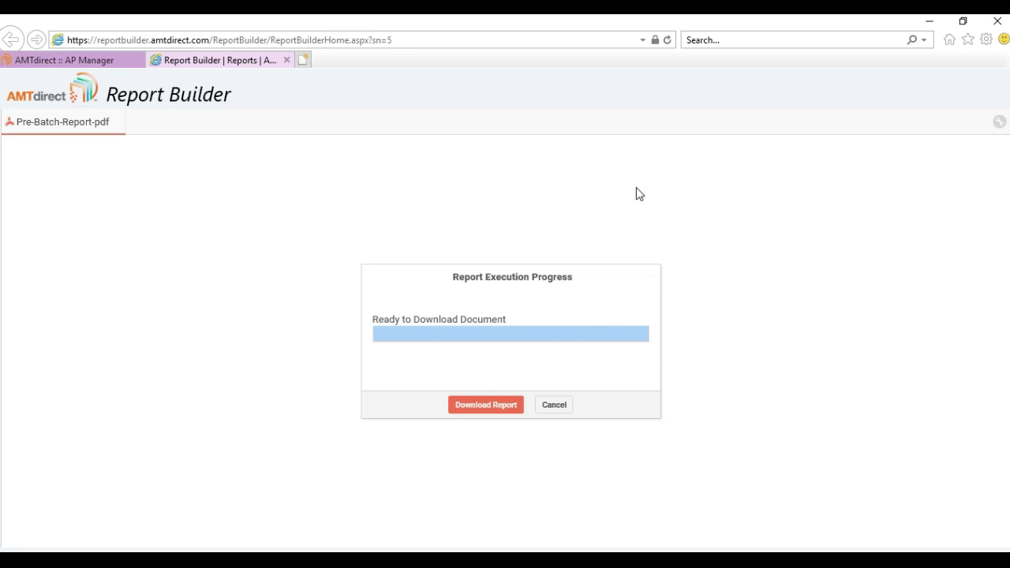
{"action": "left_click", "coordinate": [474, 407]}
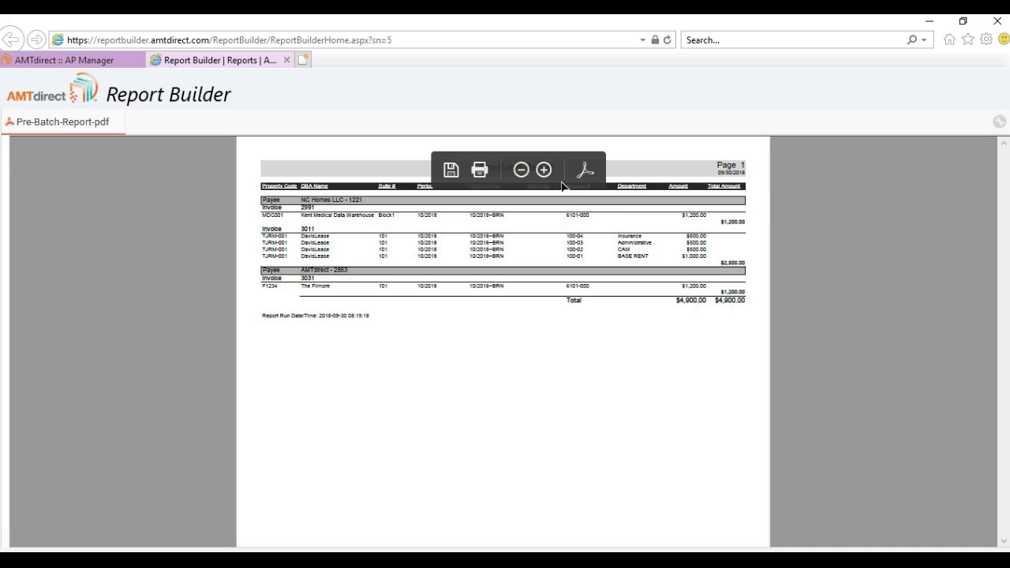
{"action": "left_click", "coordinate": [544, 170]}
{"action": "left_click", "coordinate": [544, 170]}
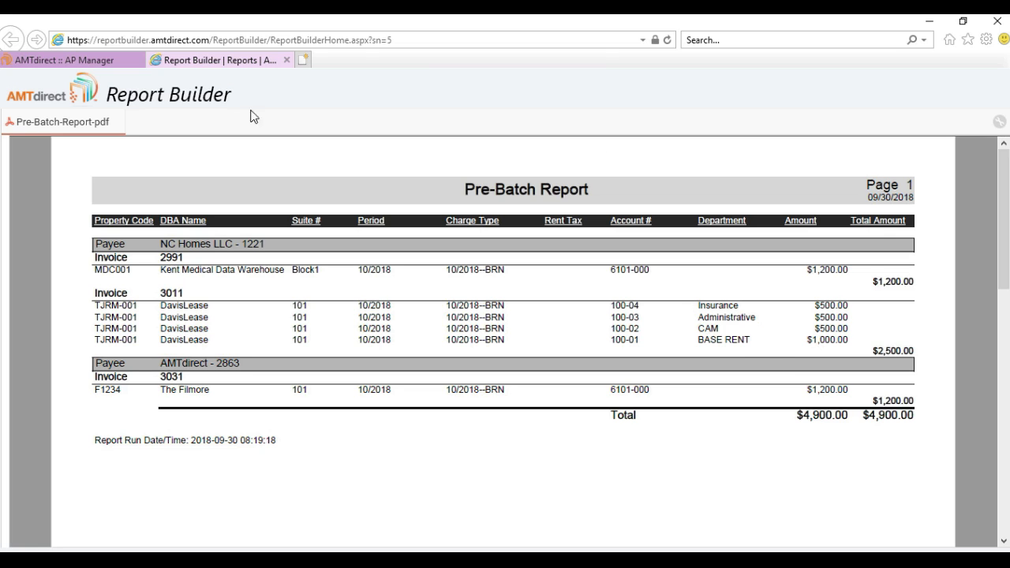
{"action": "left_click", "coordinate": [71, 60]}
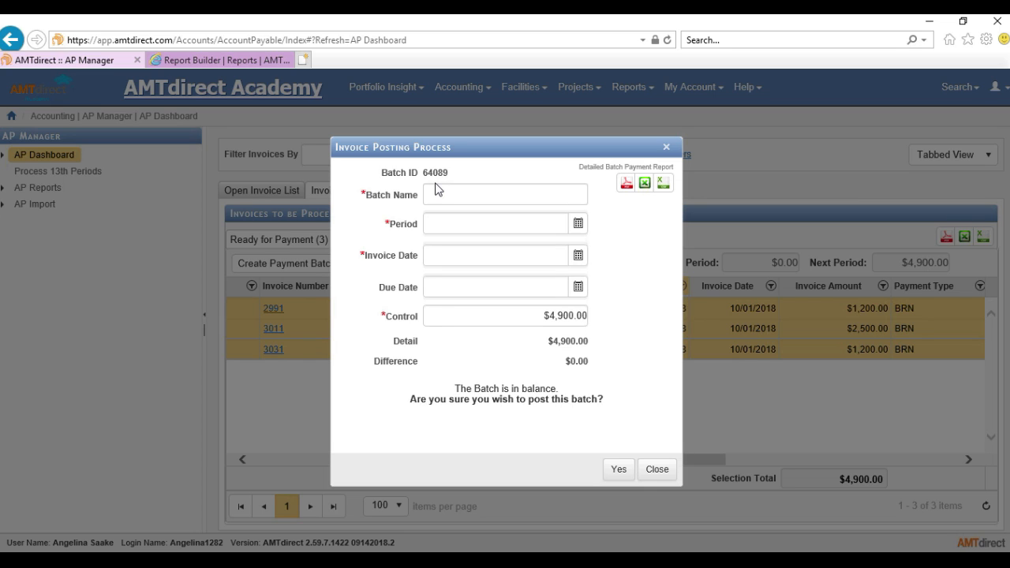
Name the batch October 2018 Rent, with period 10/2018 and invoice date 09/30/2018
{"action": "left_click", "coordinate": [474, 194]}
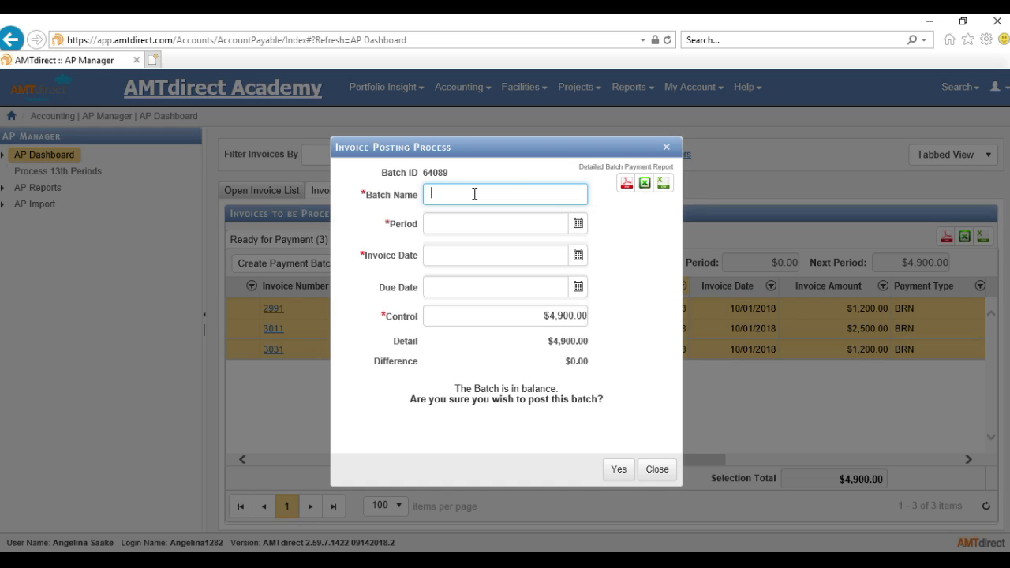
{"action": "type", "text": "October 2018 Rent"}
{"action": "left_click", "coordinate": [578, 224]}
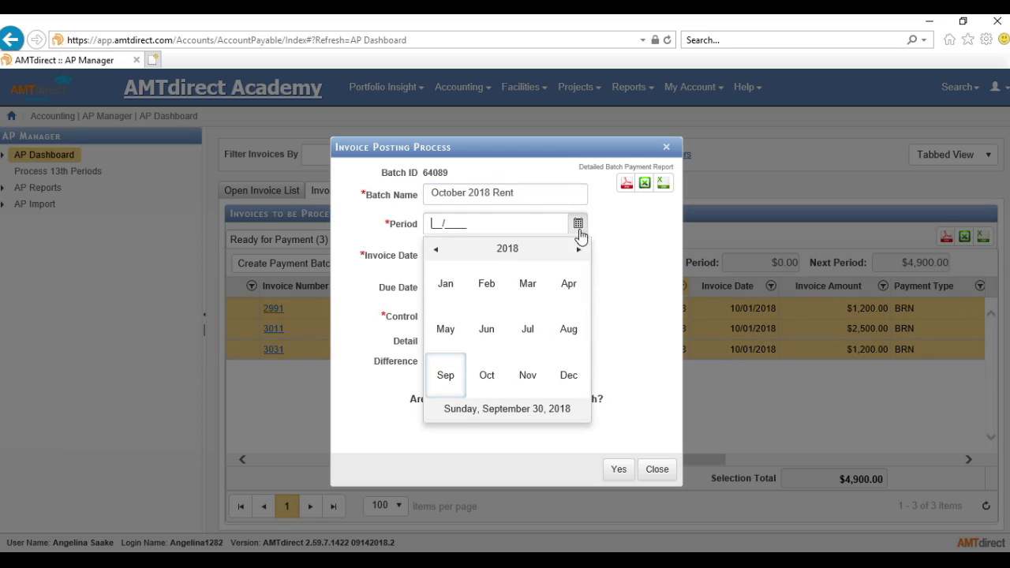
{"action": "left_click", "coordinate": [487, 374]}
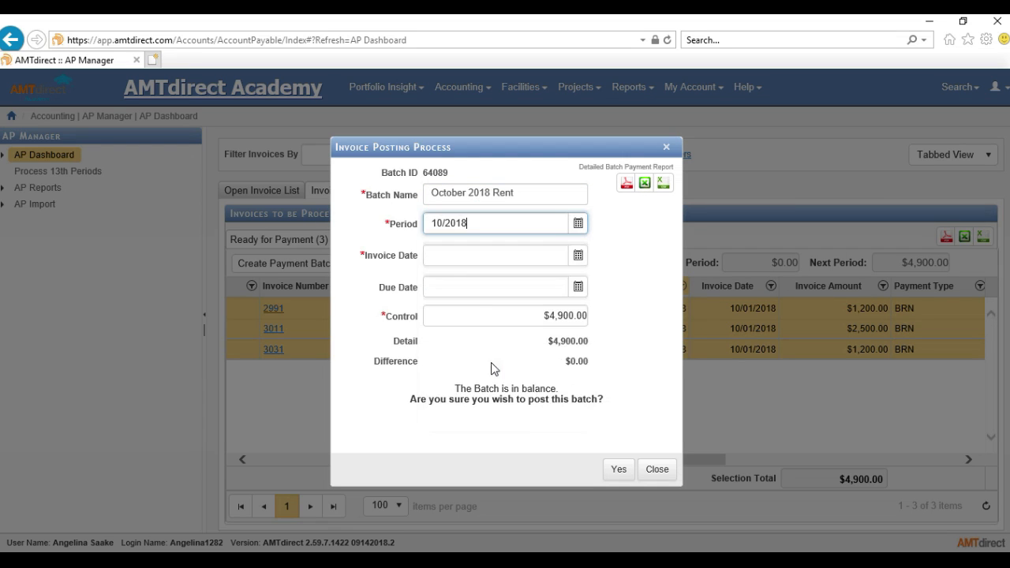
{"action": "left_click", "coordinate": [578, 257]}
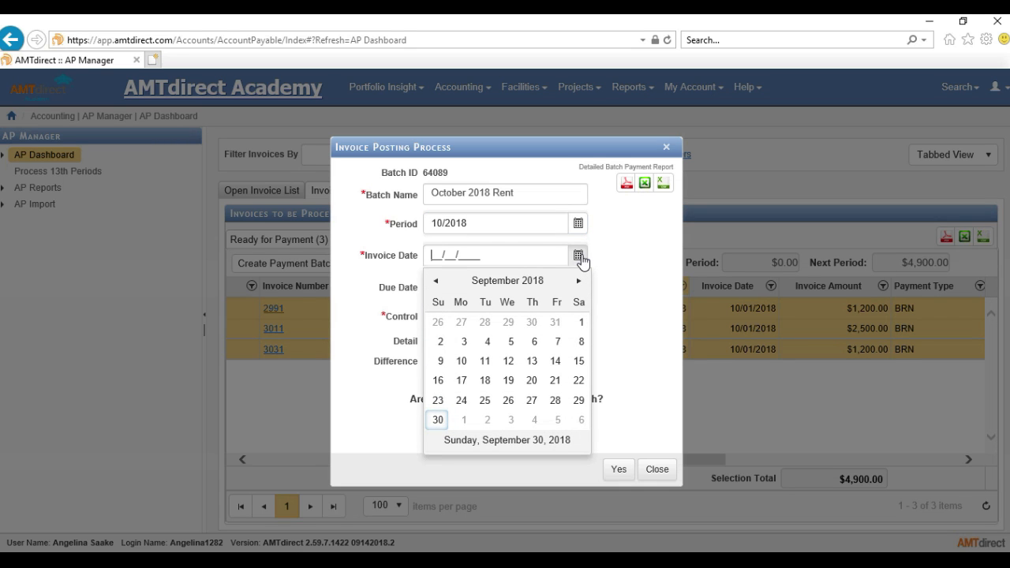
{"action": "left_click", "coordinate": [435, 419]}
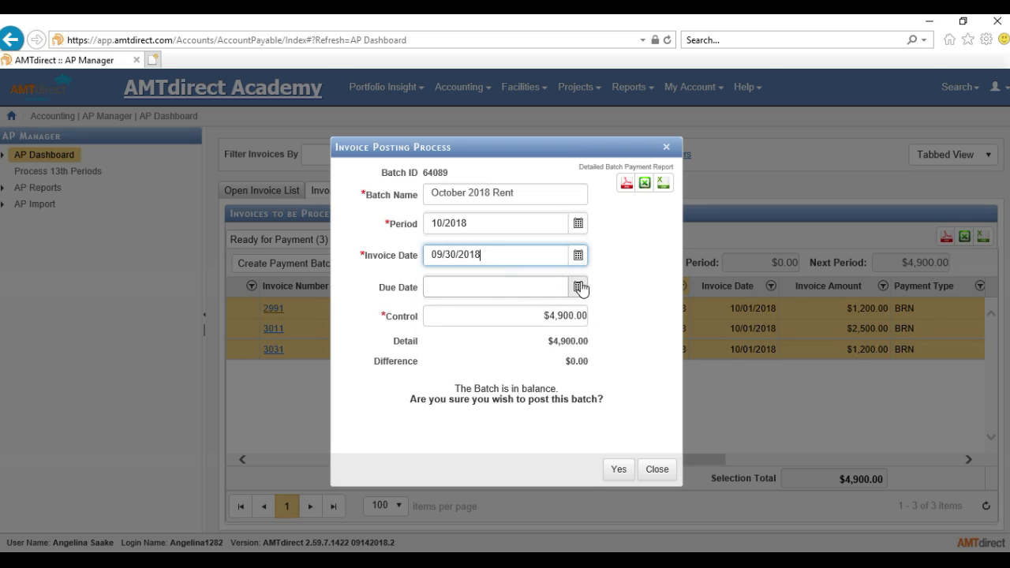
Try a control amount of 5000 for the batch to test its balance against the detail amount
{"action": "left_click", "coordinate": [513, 319]}
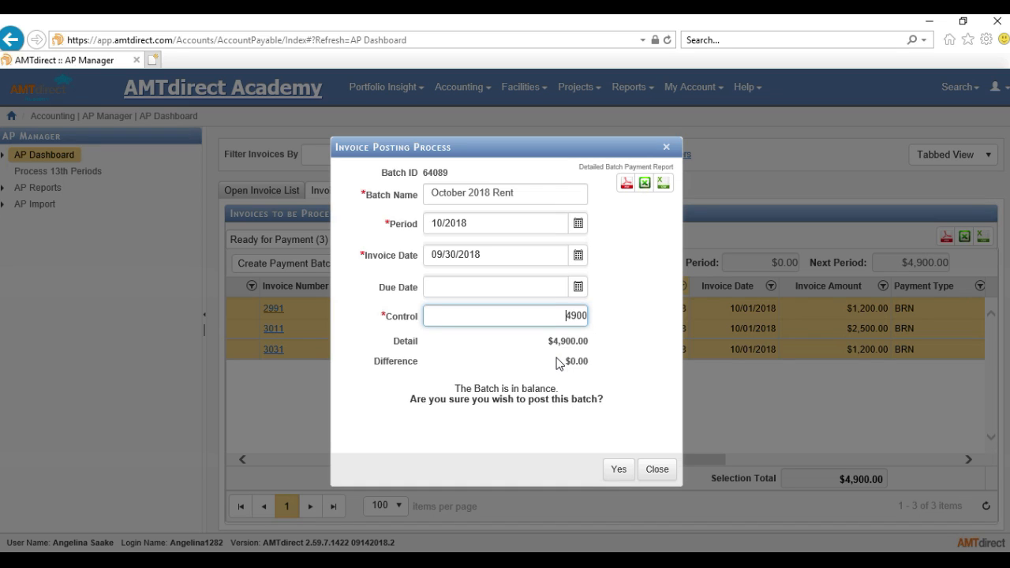
{"action": "left_click", "coordinate": [534, 348]}
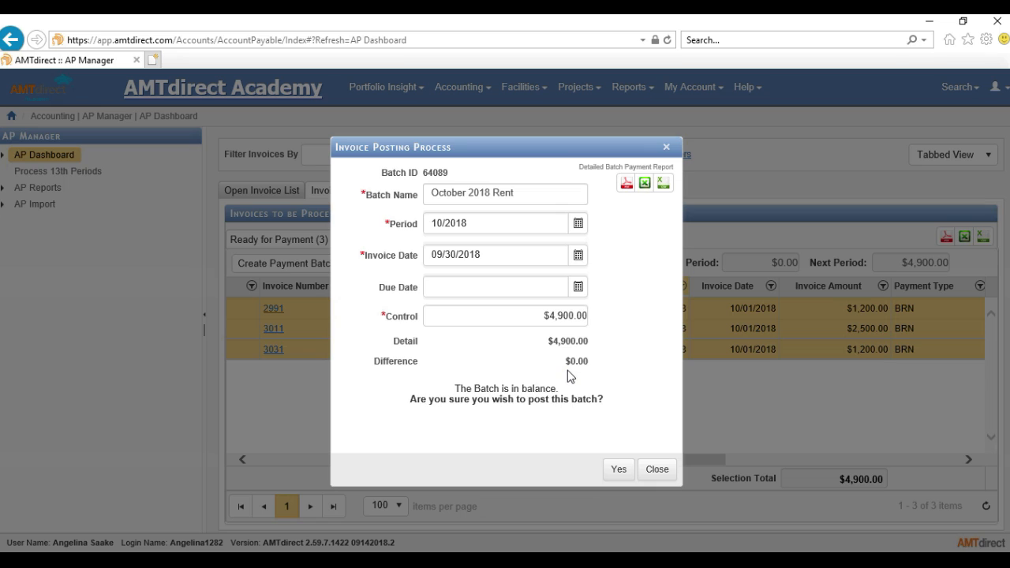
{"action": "left_click", "coordinate": [584, 316]}
{"action": "key", "text": "BackSpace"}
{"action": "key", "text": "BackSpace"}
{"action": "key", "text": "BackSpace"}
{"action": "key", "text": "BackSpace"}
{"action": "type", "text": "5000"}
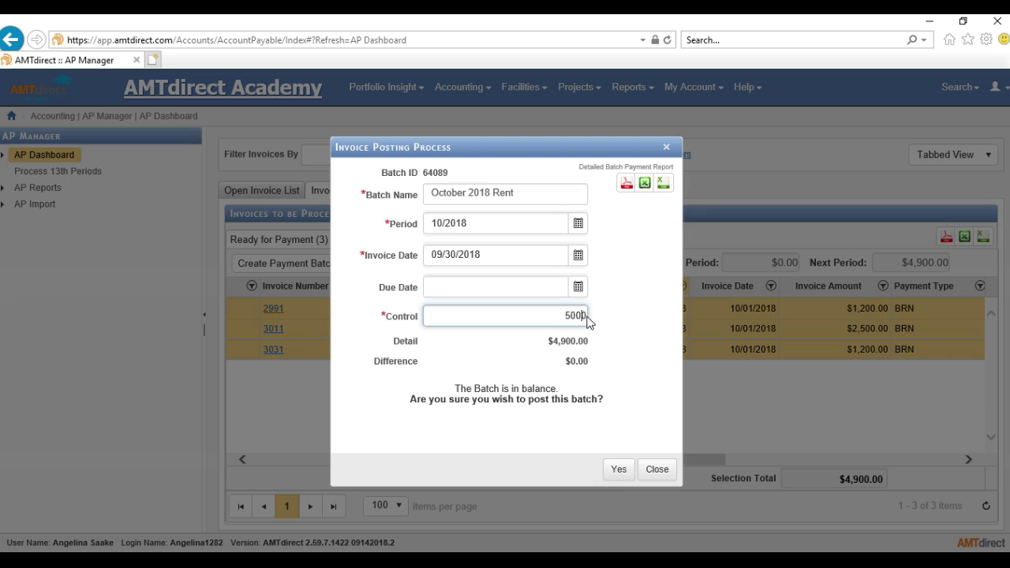
{"action": "left_click", "coordinate": [606, 308]}
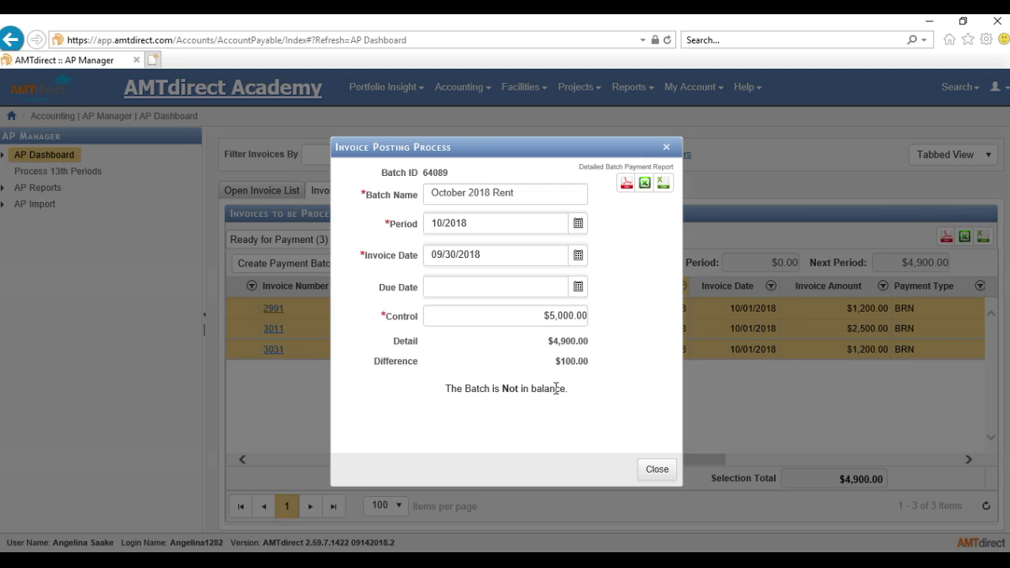
Set the batch's control amount to 4900 so that it matches the detail amount
{"action": "left_click", "coordinate": [585, 316]}
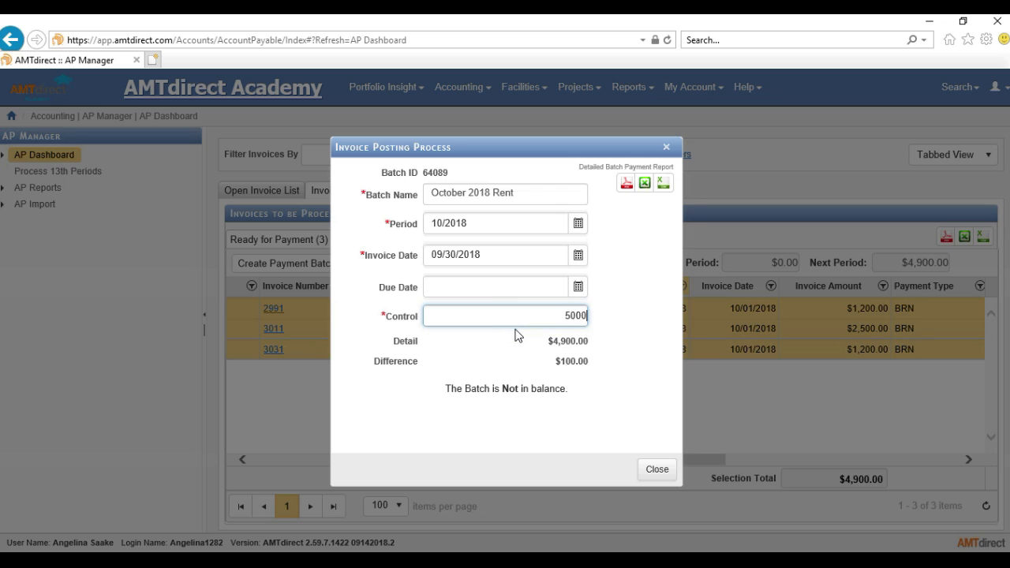
{"action": "key", "text": "BackSpace"}
{"action": "key", "text": "BackSpace"}
{"action": "key", "text": "BackSpace"}
{"action": "key", "text": "BackSpace"}
{"action": "type", "text": "4900"}
{"action": "left_click", "coordinate": [515, 329]}
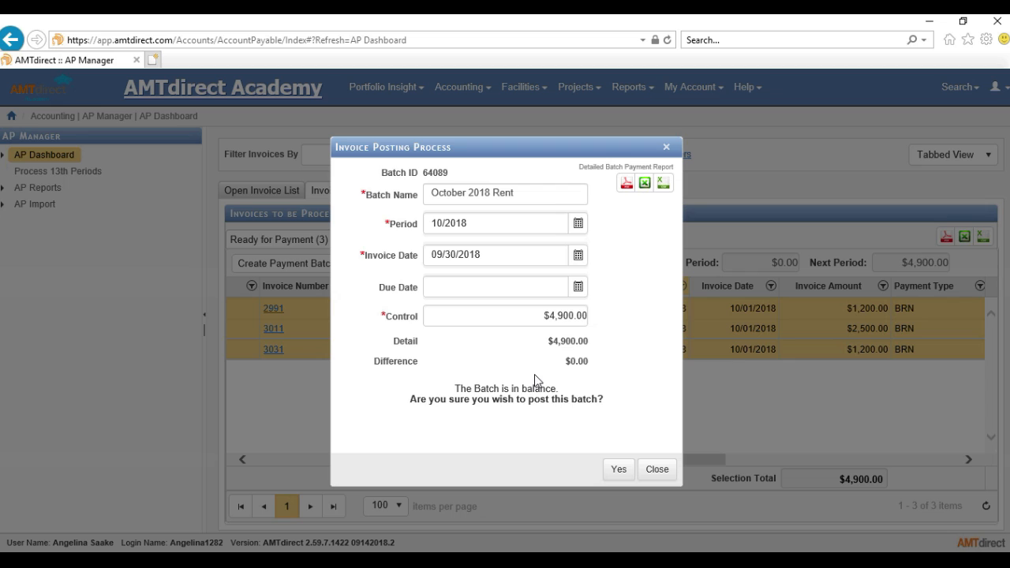
Post the October 2018 Rent batch, confirm the posting, and dismiss the resulting message
{"action": "left_click", "coordinate": [619, 474]}
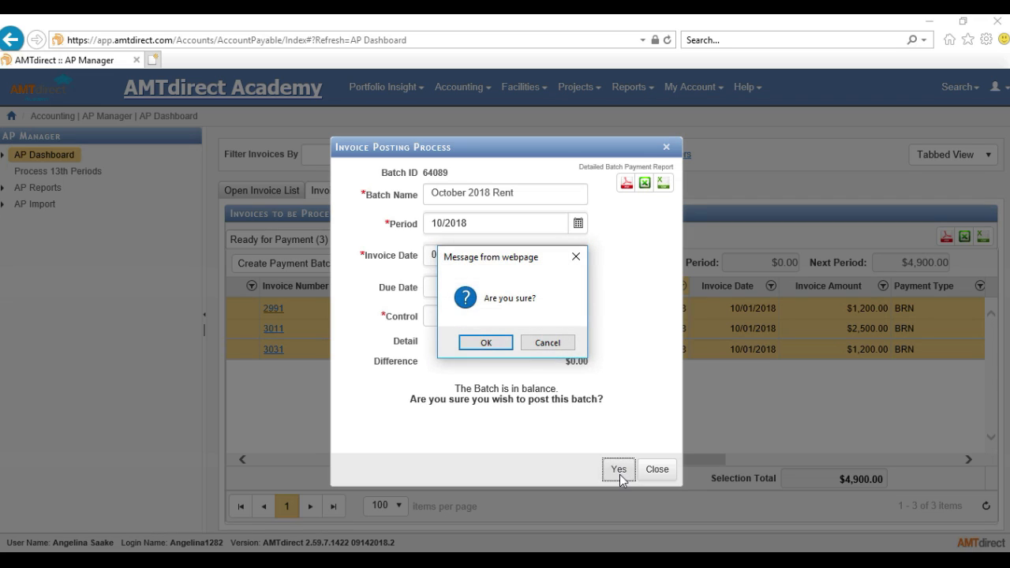
{"action": "left_click", "coordinate": [485, 343]}
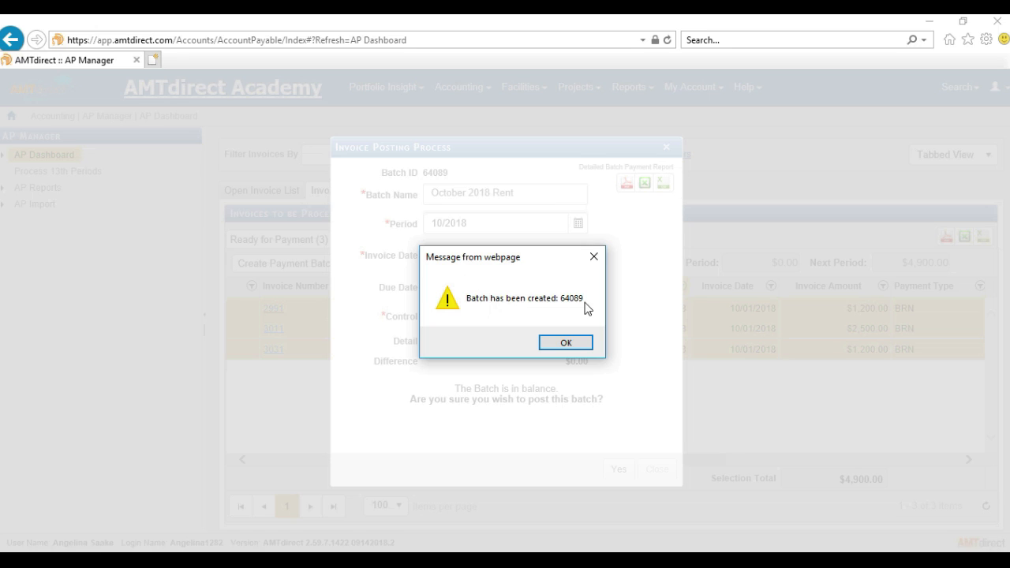
{"action": "left_click", "coordinate": [565, 343]}
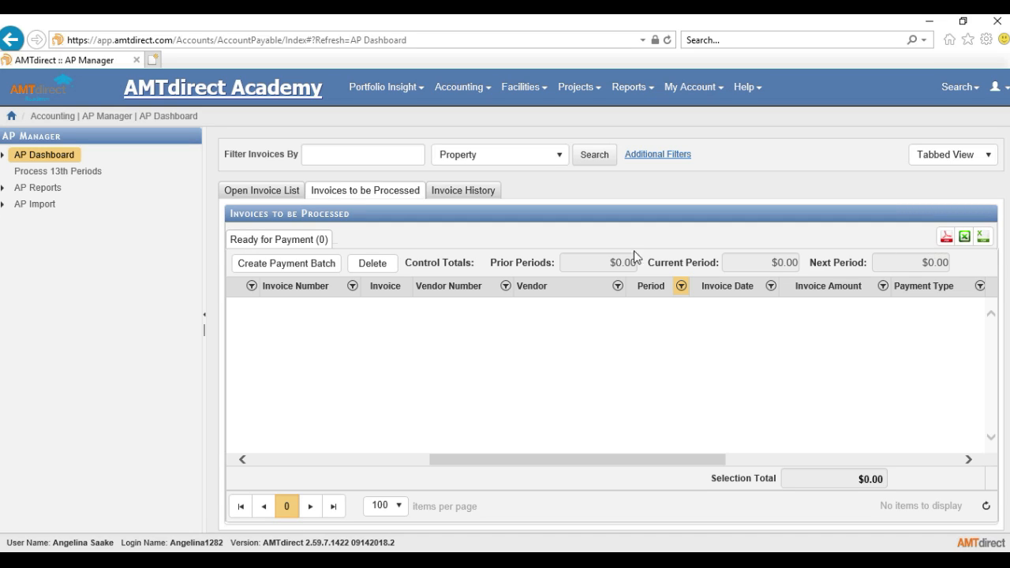
Check the payment batches in the batch history, and return to the dashboard's list of invoices to be processed
{"action": "left_click", "coordinate": [4, 191]}
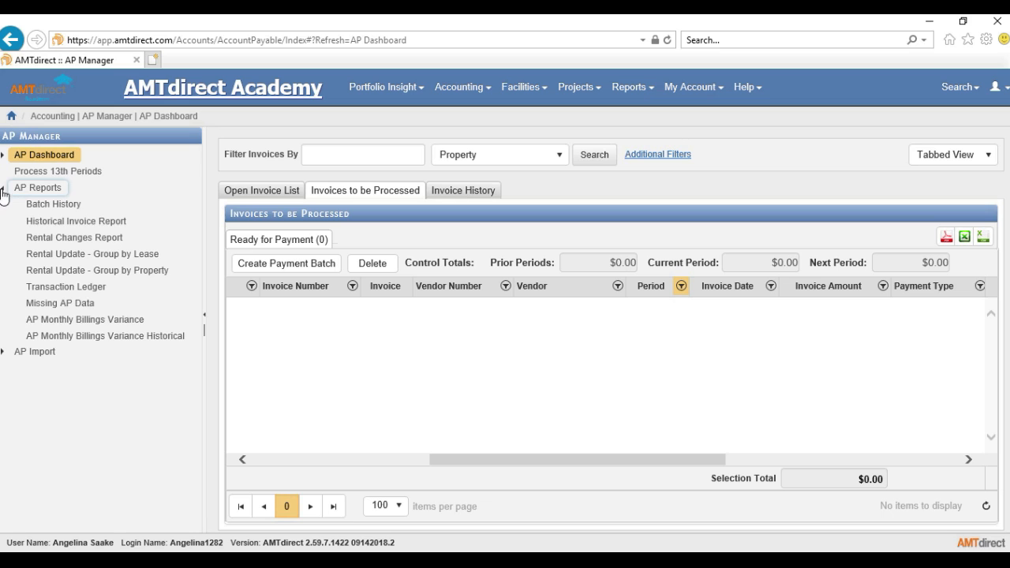
{"action": "left_click", "coordinate": [67, 211]}
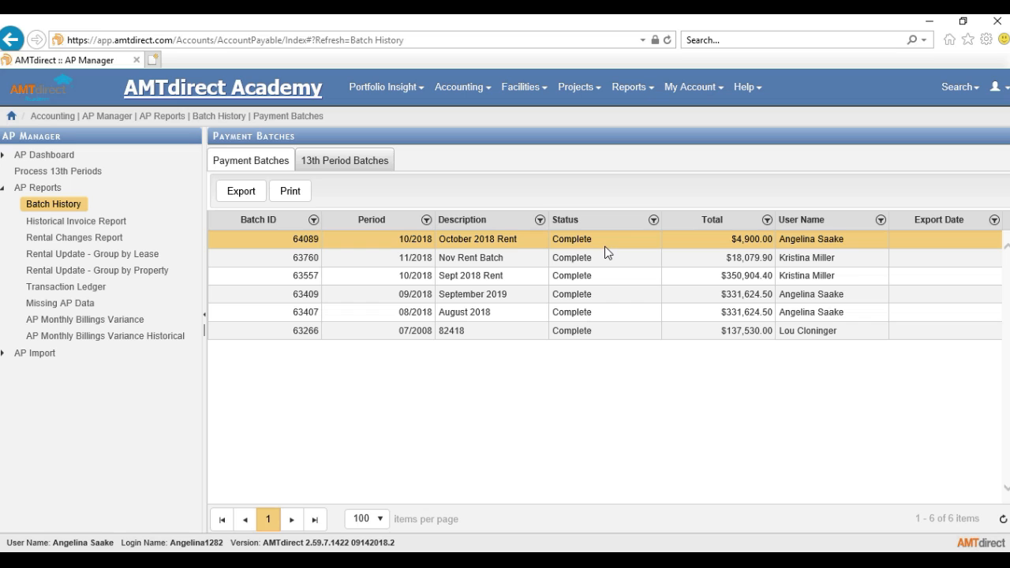
{"action": "left_click", "coordinate": [53, 158]}
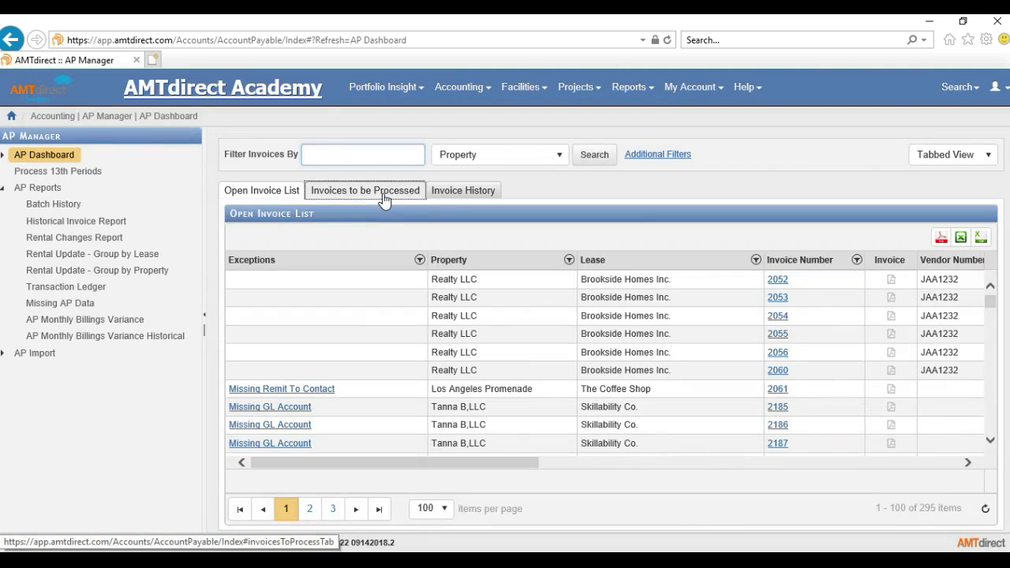
{"action": "left_click", "coordinate": [383, 195]}
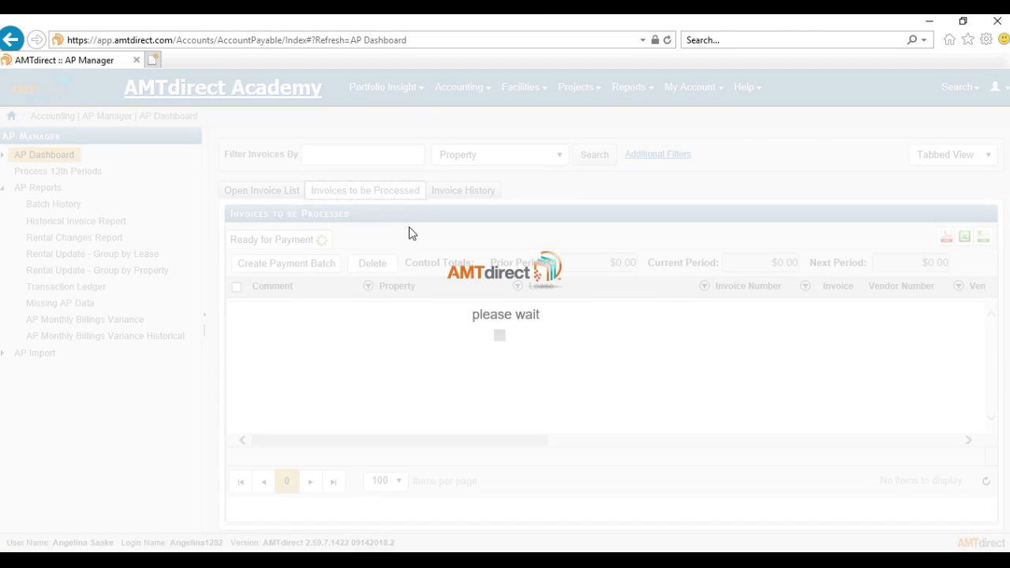